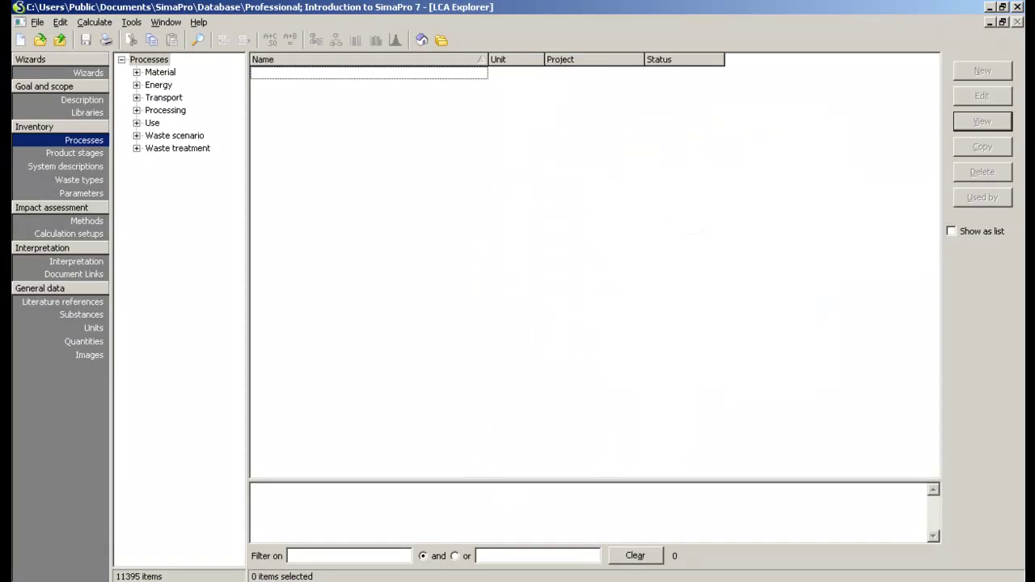
# Open the Coffee pot assembly under Product stages > Sub assemblies to review its materials, then close it
pyautogui.click(92, 153)
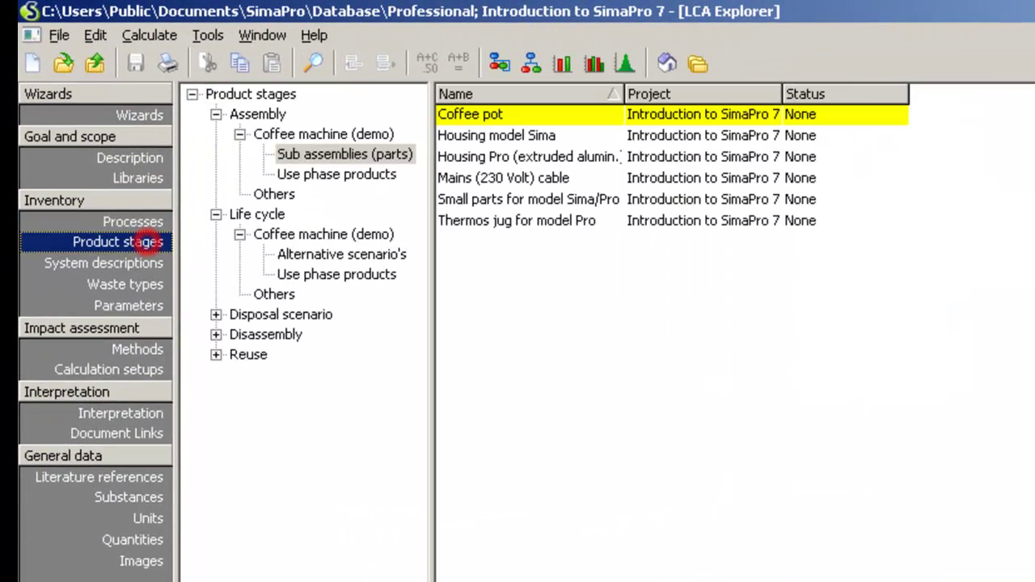
pyautogui.click(307, 155)
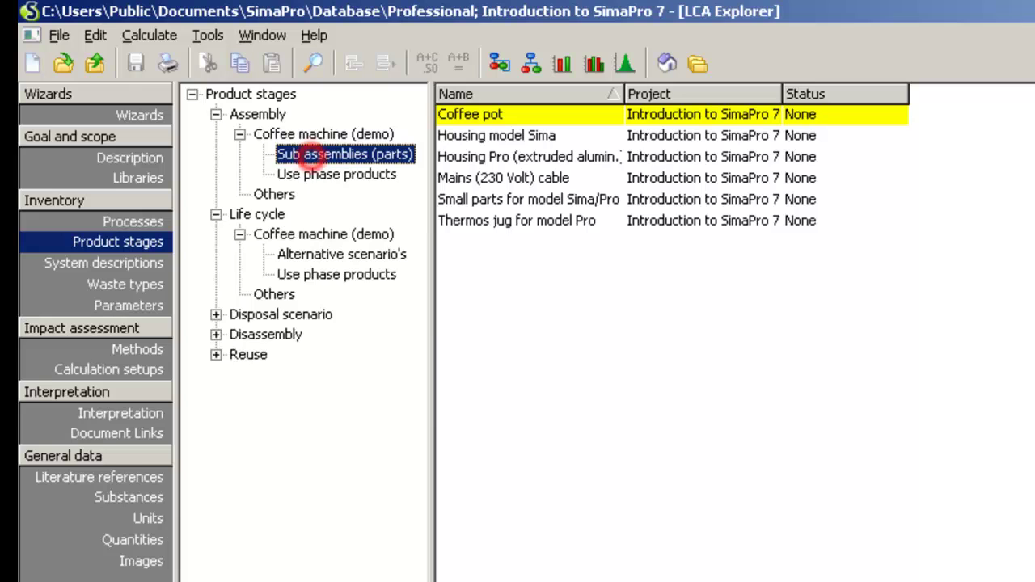
pyautogui.doubleClick(466, 114)
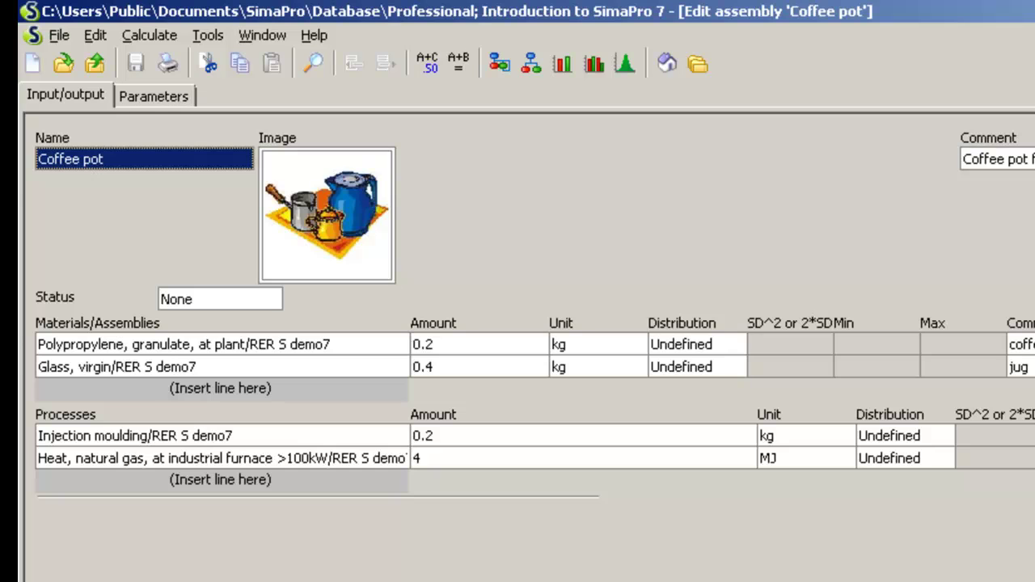
pyautogui.hotkey('ctrl', 'F4')
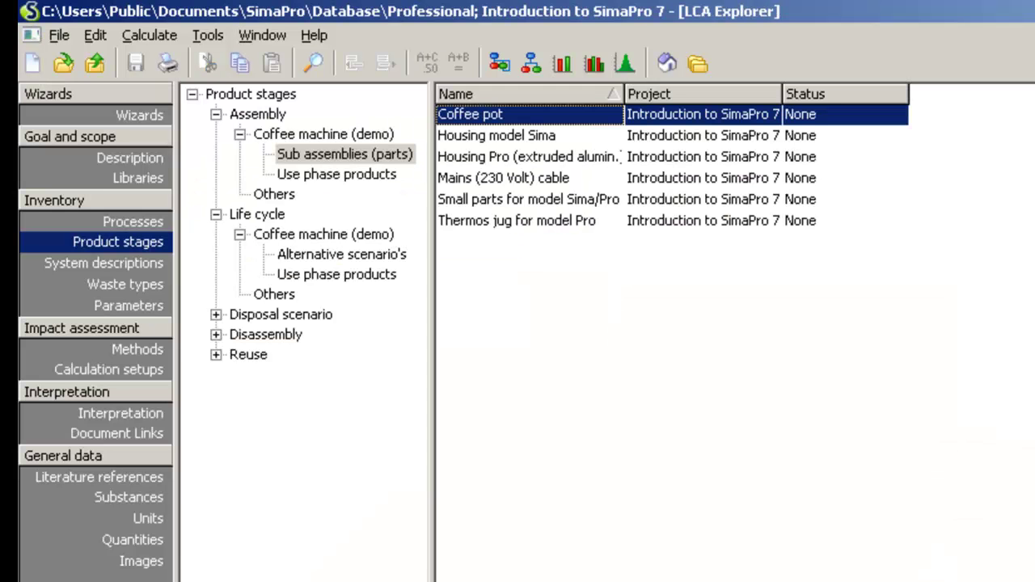
# Add two project input parameters named mass_glass and mass_handle
pyautogui.click(129, 306)
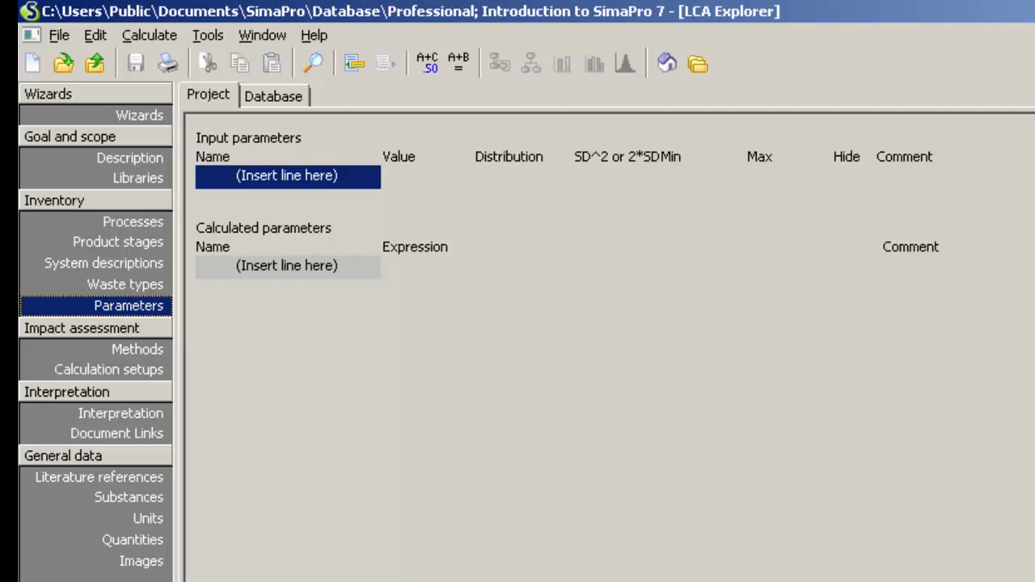
pyautogui.doubleClick(274, 174)
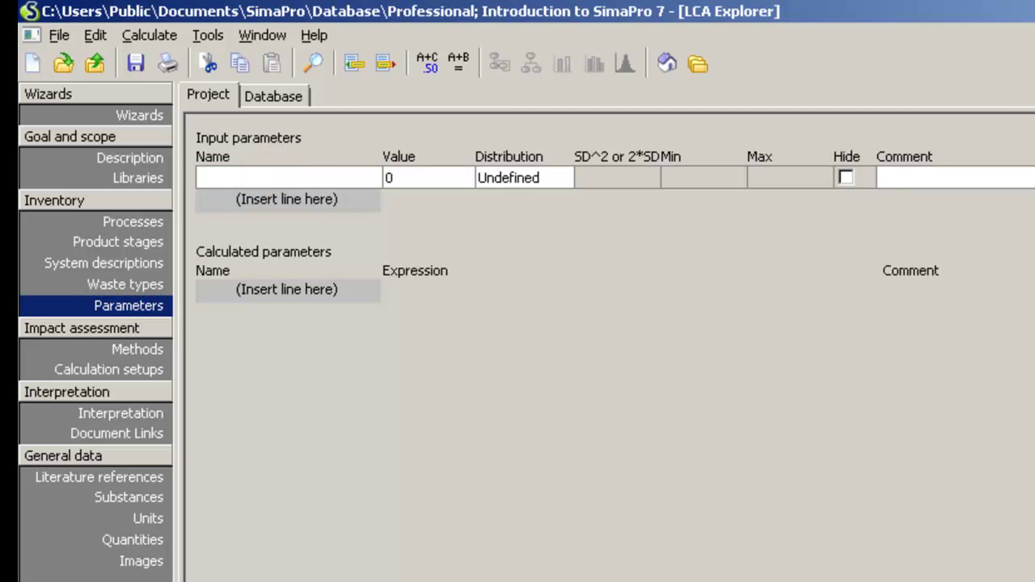
pyautogui.write('mass_')
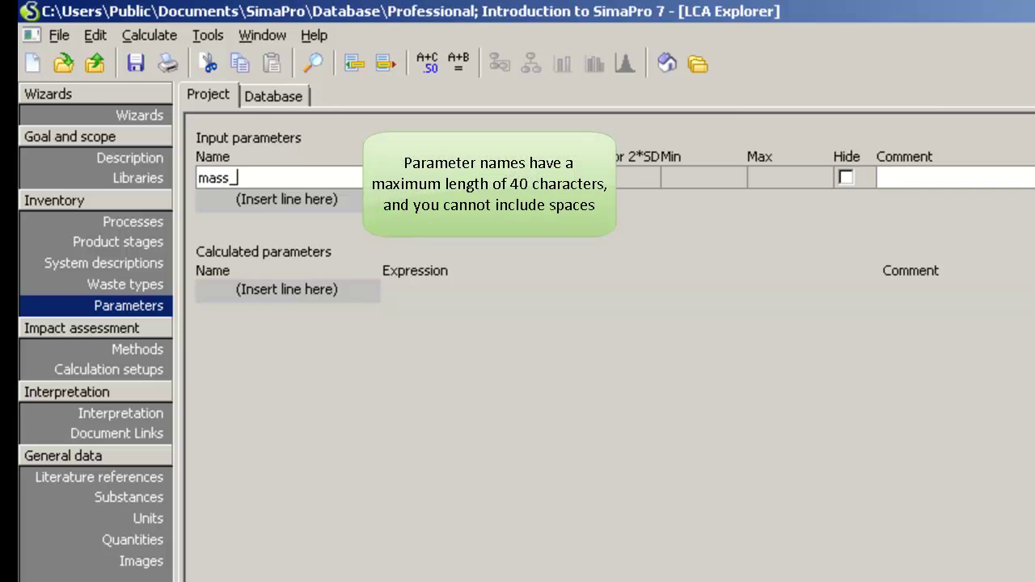
pyautogui.write('glass')
pyautogui.click(237, 199)
pyautogui.write('mass')
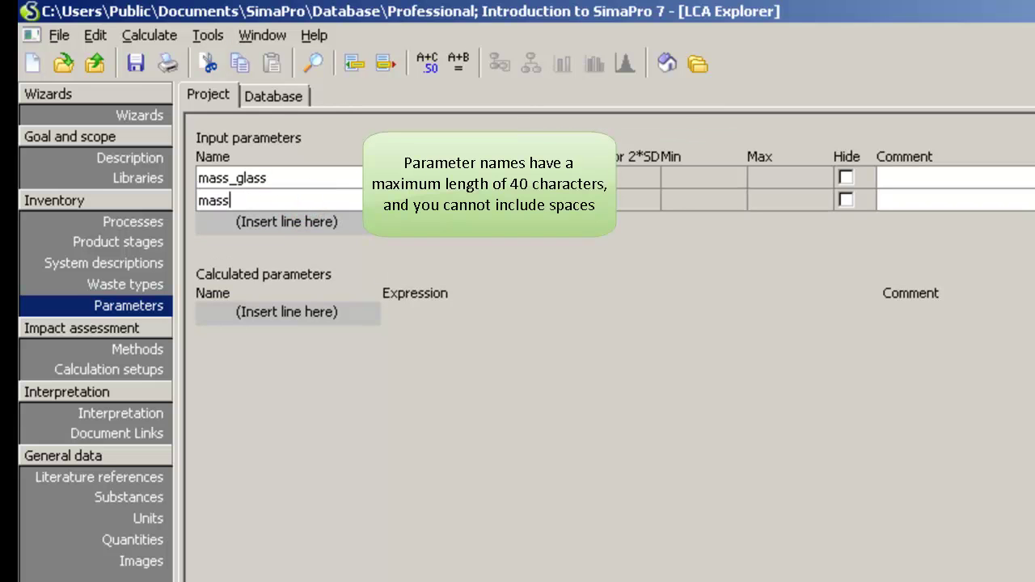
pyautogui.write('_handle')
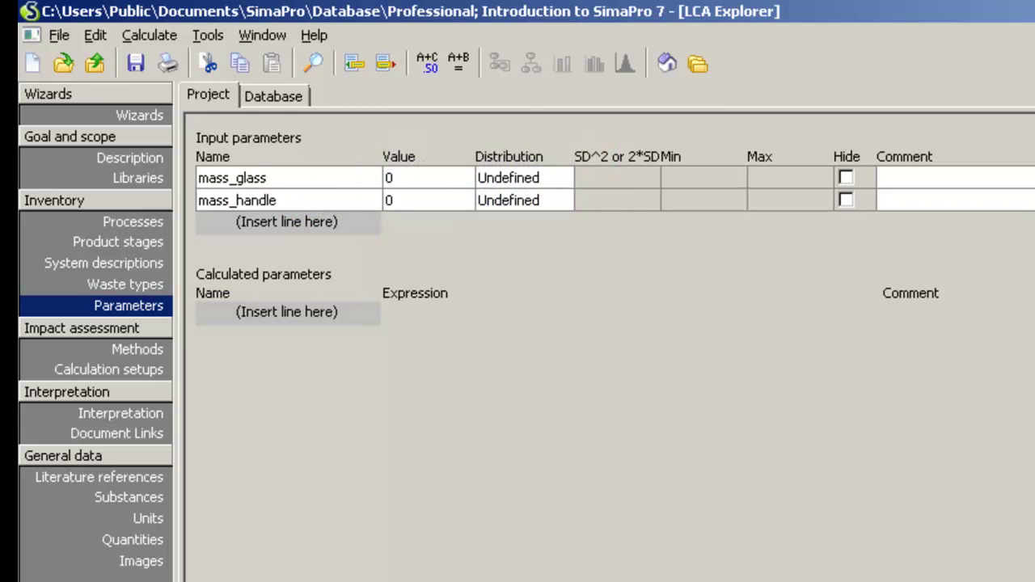
# Give mass_glass value 0.4 and mass_handle value 0.2, both commented kg, and save
pyautogui.click(389, 177)
pyautogui.write('.4')
pyautogui.click(417, 194)
pyautogui.write('.2')
pyautogui.click(919, 178)
pyautogui.write('kg')
pyautogui.click(938, 194)
pyautogui.write('kg')
pyautogui.click(135, 63)
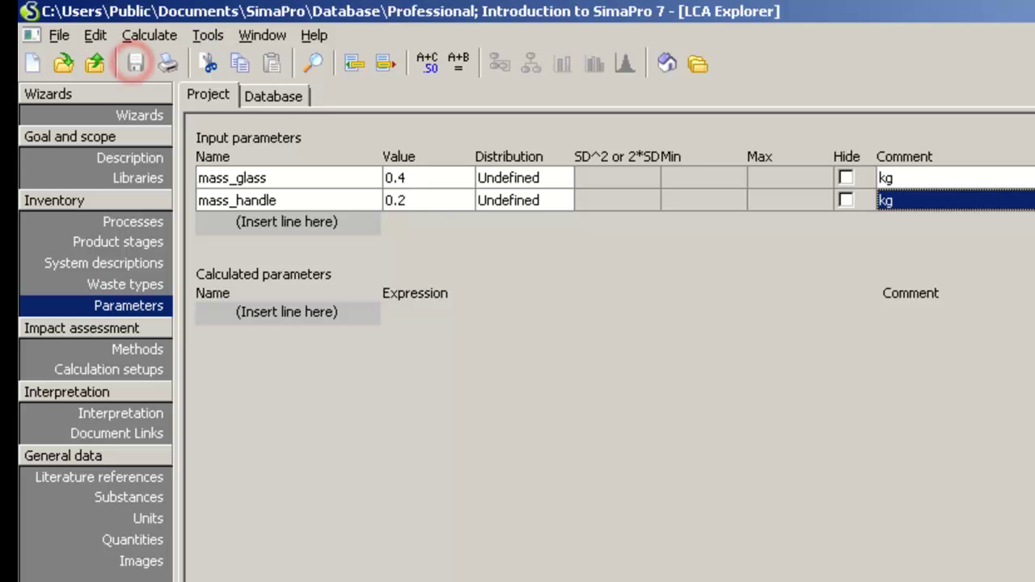
# Edit the Coffee pot so polypropylene amount is mass_handle and glass amount is mass_glass
pyautogui.click(117, 241)
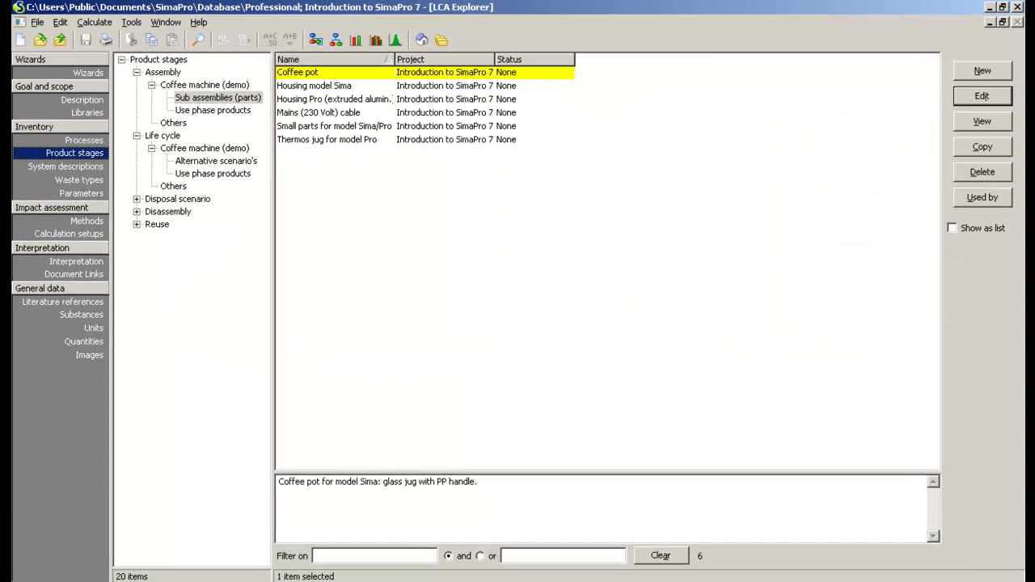
pyautogui.click(982, 95)
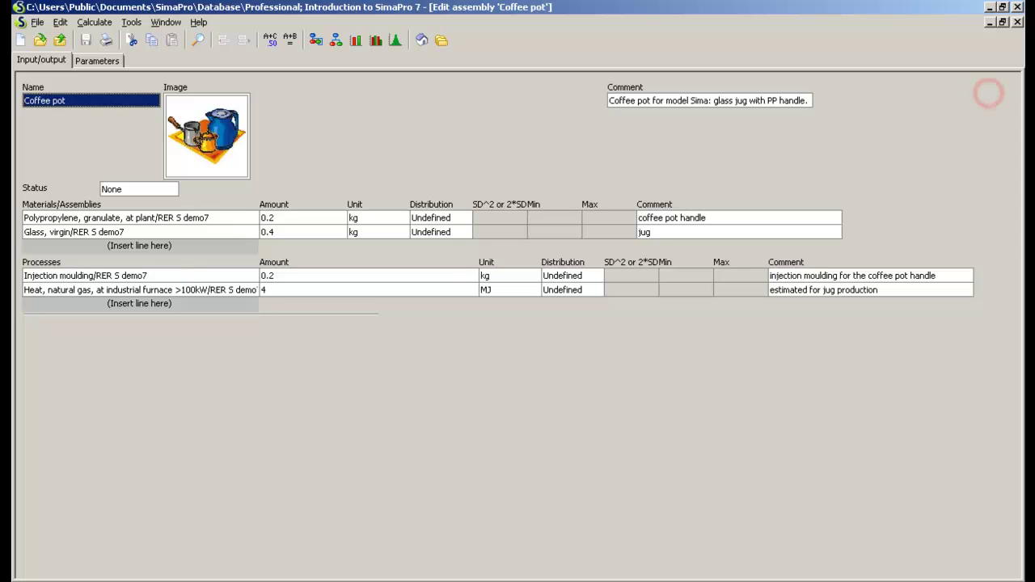
pyautogui.click(324, 232)
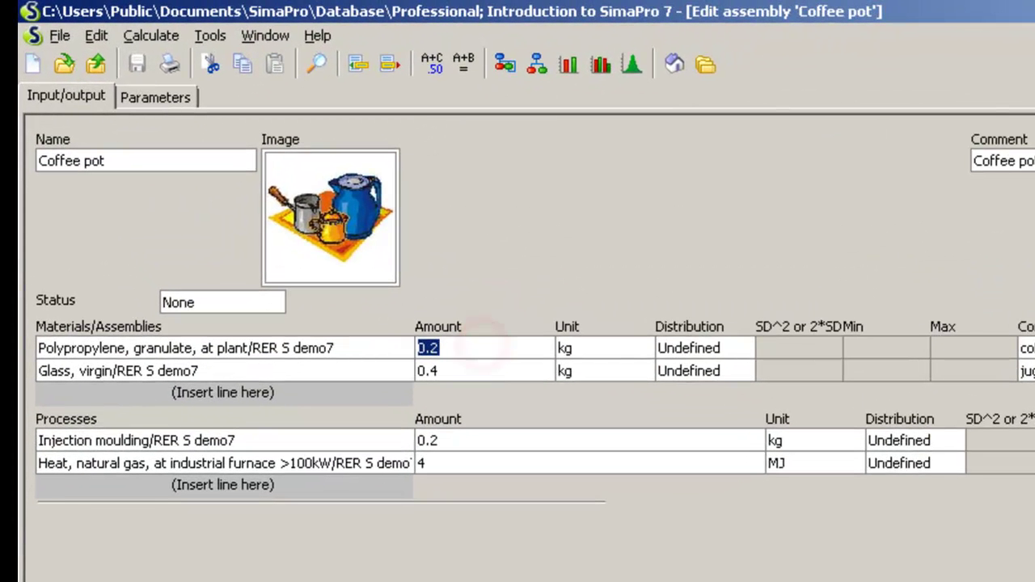
pyautogui.write('mass_handle')
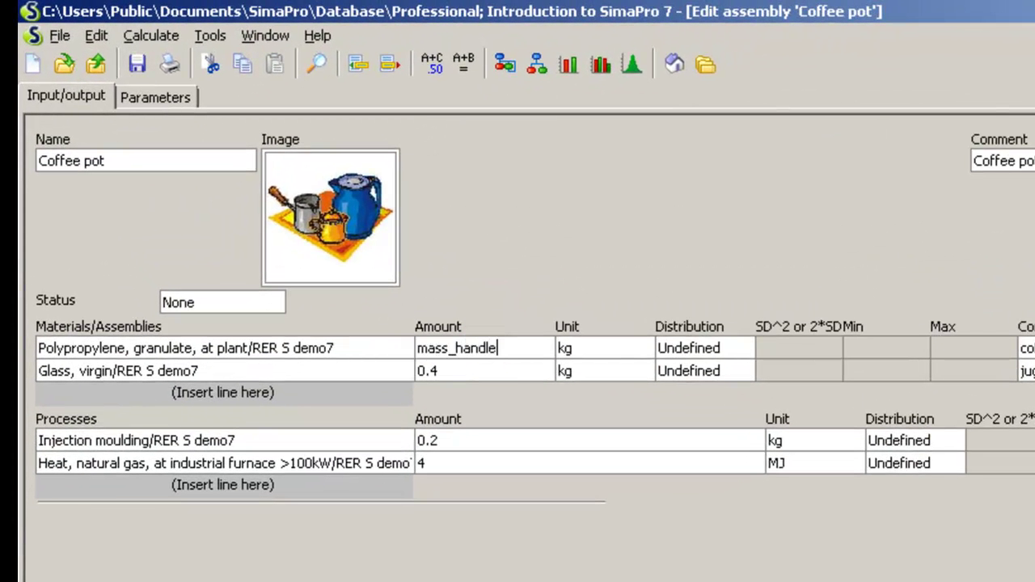
pyautogui.click(481, 365)
pyautogui.write('mass_')
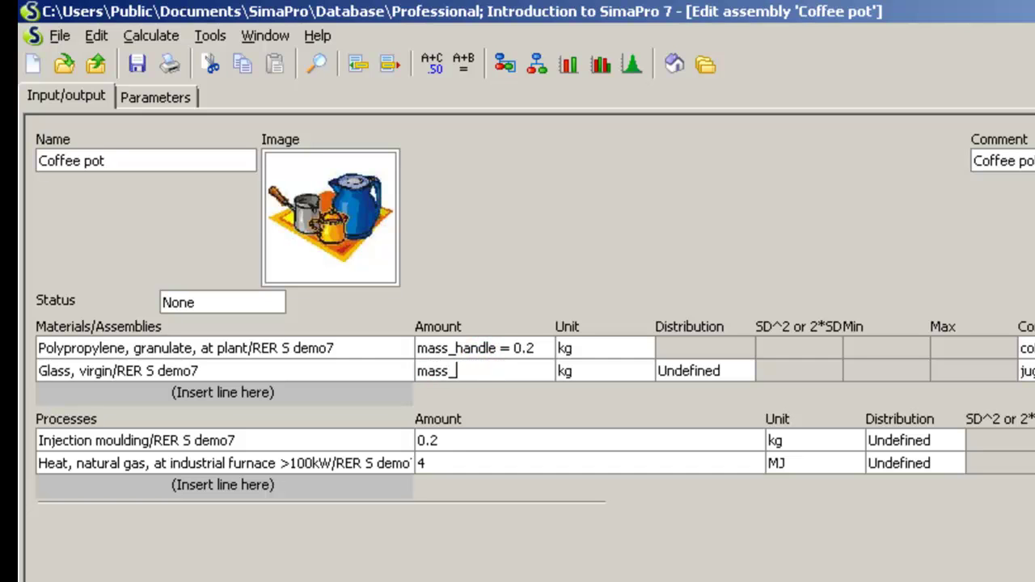
pyautogui.write('glass')
pyautogui.press('Return')
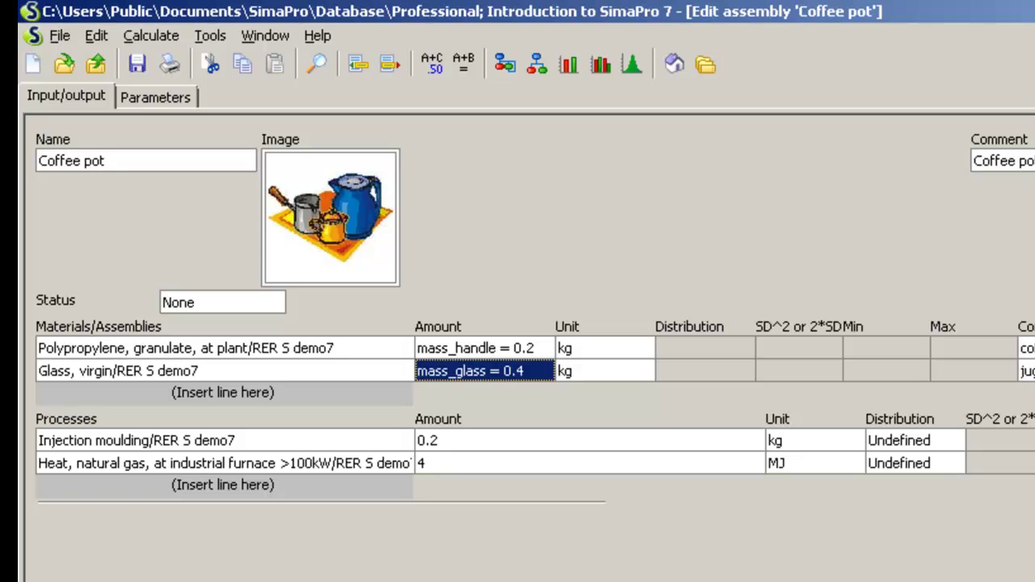
# Create a new calculation setup for the Coffee pot named 'Coffee pot scenarios'
pyautogui.click(568, 64)
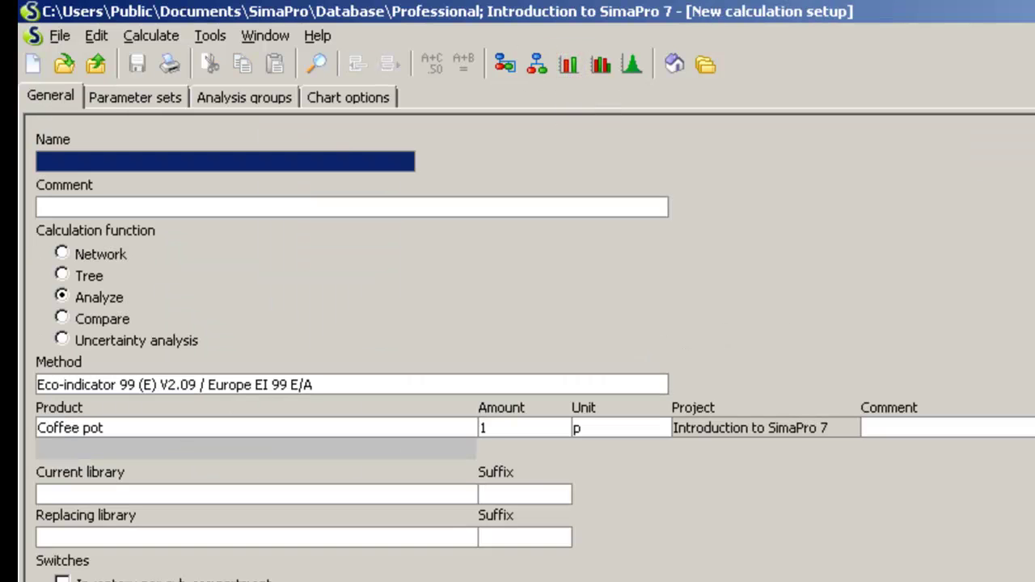
pyautogui.click(340, 153)
pyautogui.write('Coffee')
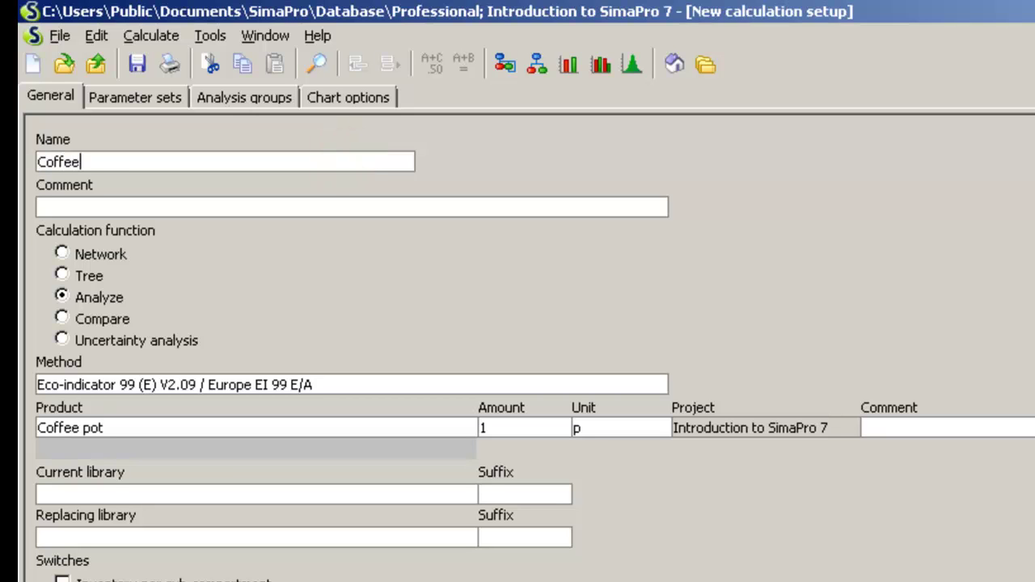
pyautogui.write(' pot scena')
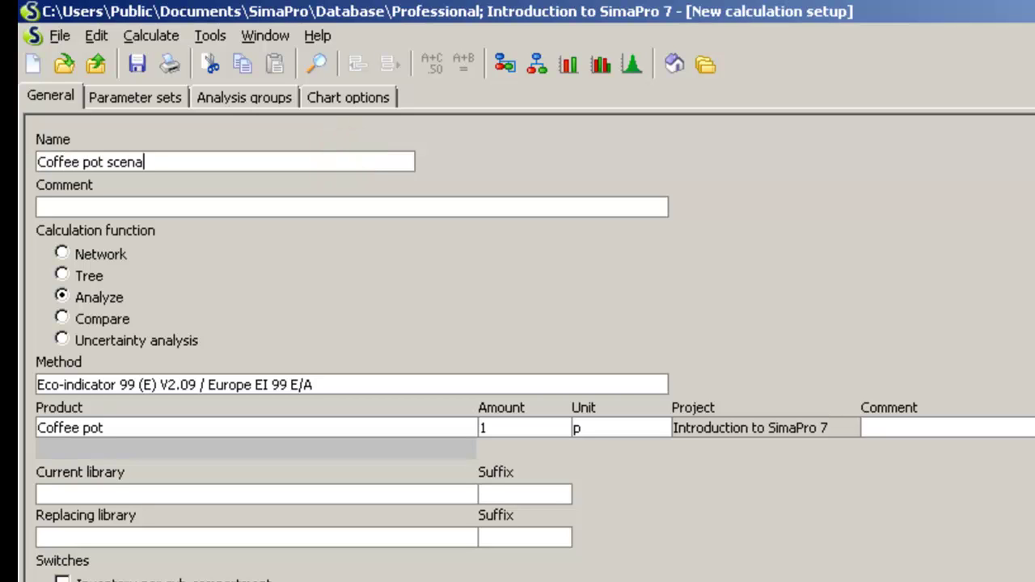
pyautogui.write('rios')
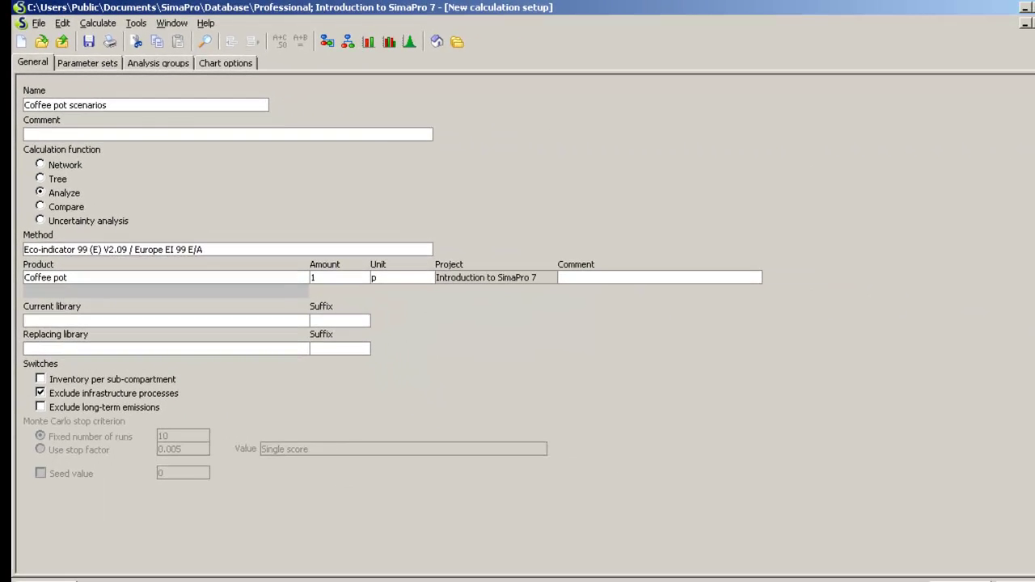
pyautogui.click(108, 93)
# Add a first parameter set and name it 'Scenario 1'
pyautogui.click(51, 561)
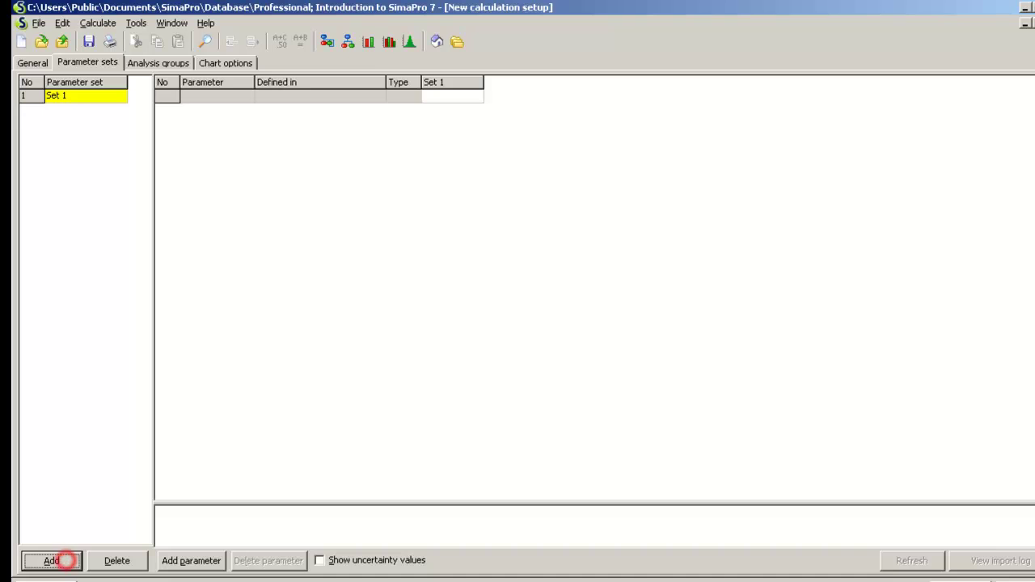
pyautogui.click(83, 95)
pyautogui.write('Scen')
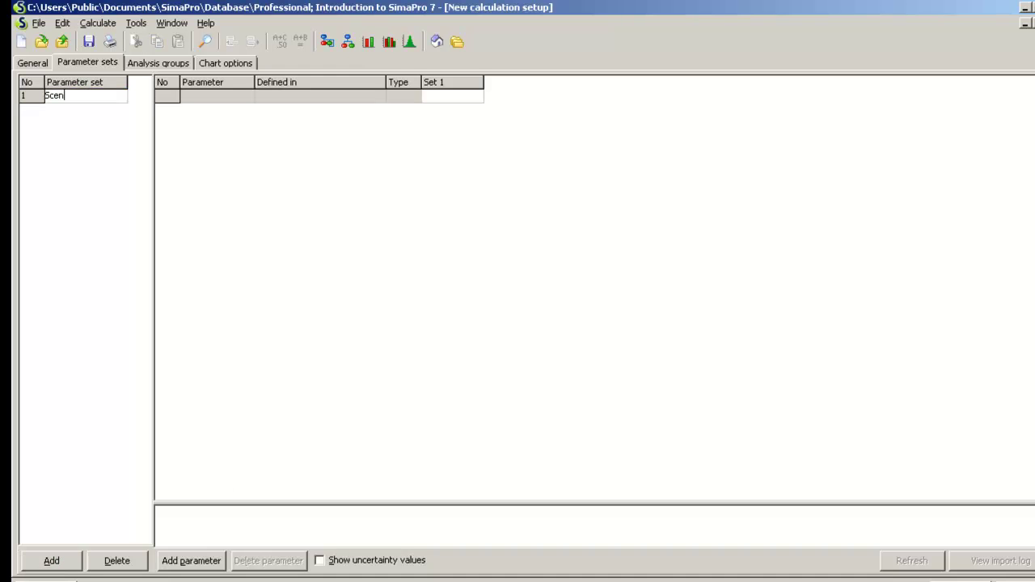
pyautogui.write('ario 1')
# Include parameters mass_glass and mass_handle in Scenario 1
pyautogui.click(188, 560)
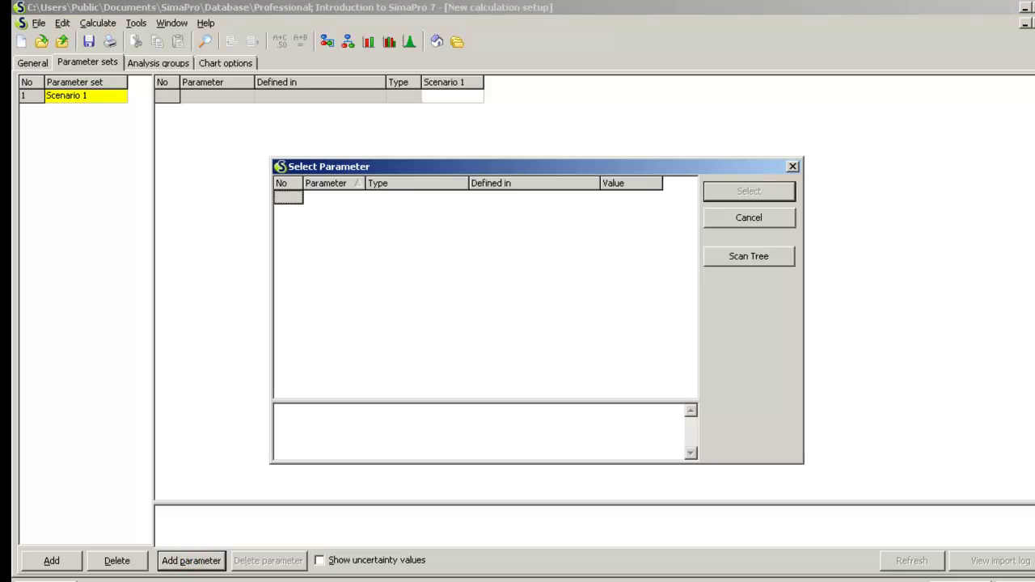
pyautogui.click(780, 256)
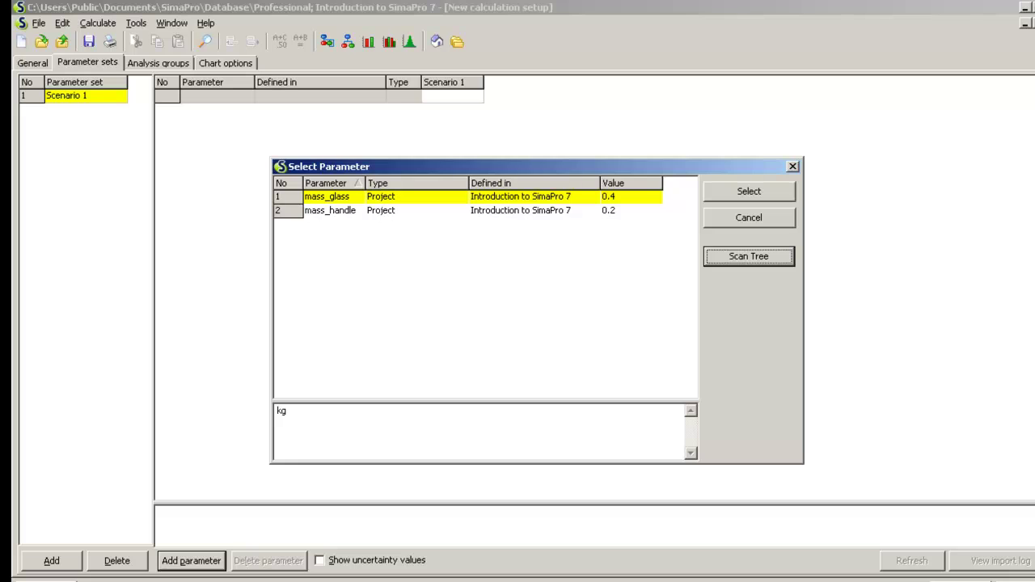
pyautogui.click(749, 191)
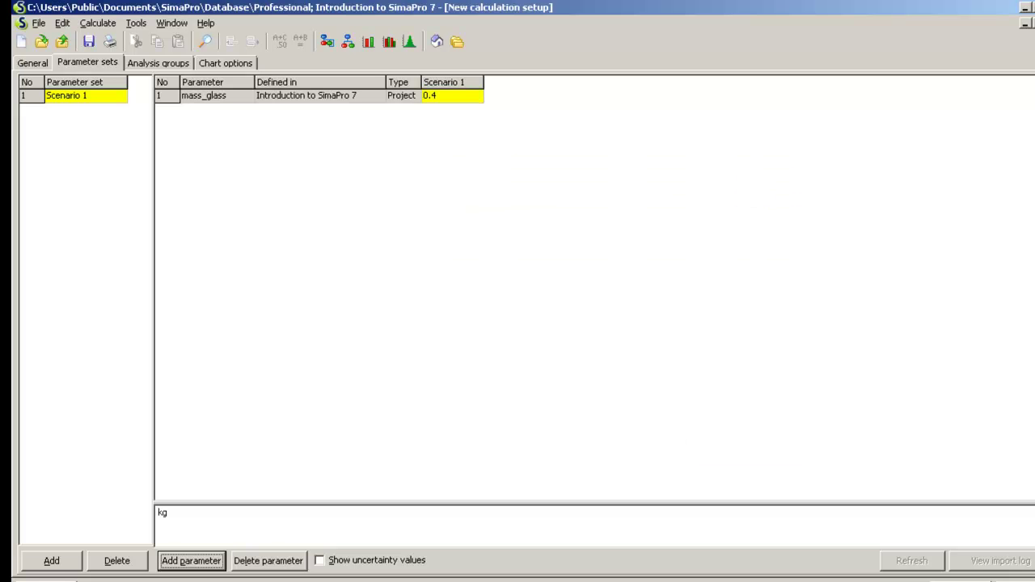
pyautogui.click(194, 565)
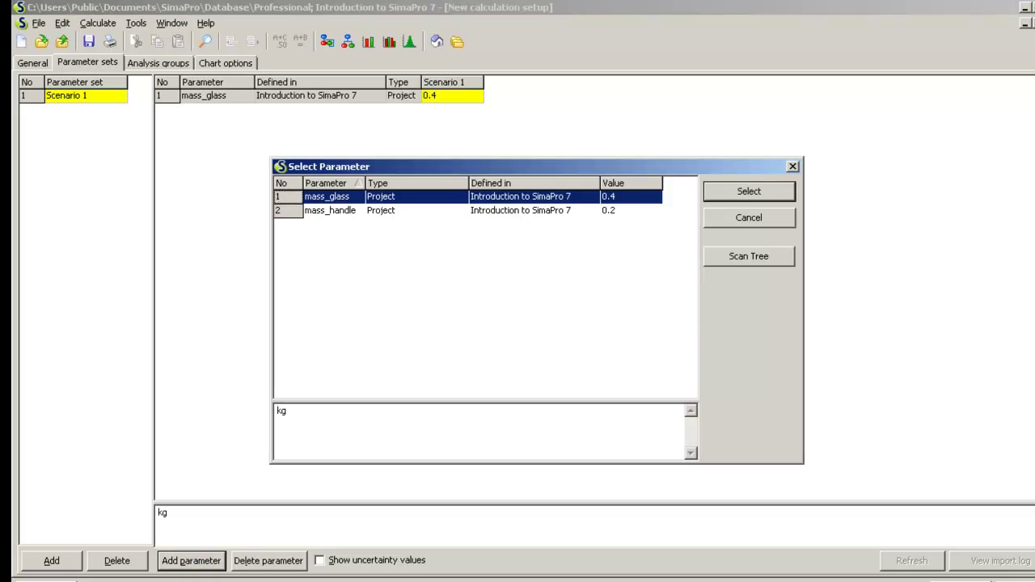
pyautogui.click(330, 210)
pyautogui.click(749, 191)
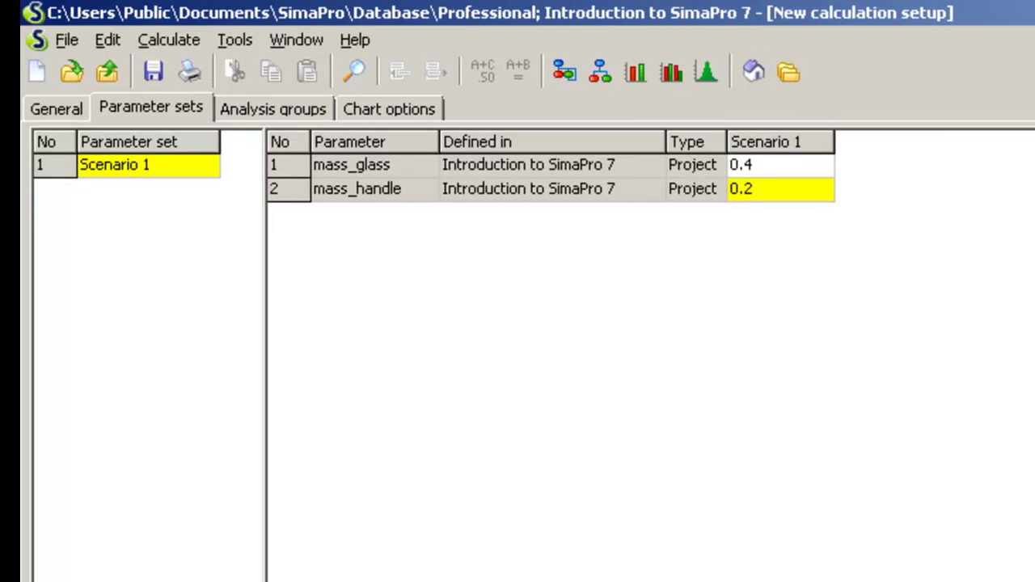
# Add parameter set 'Scenario 2' with mass_glass 0.5 and mass_handle 0.3
pyautogui.press('Insert')
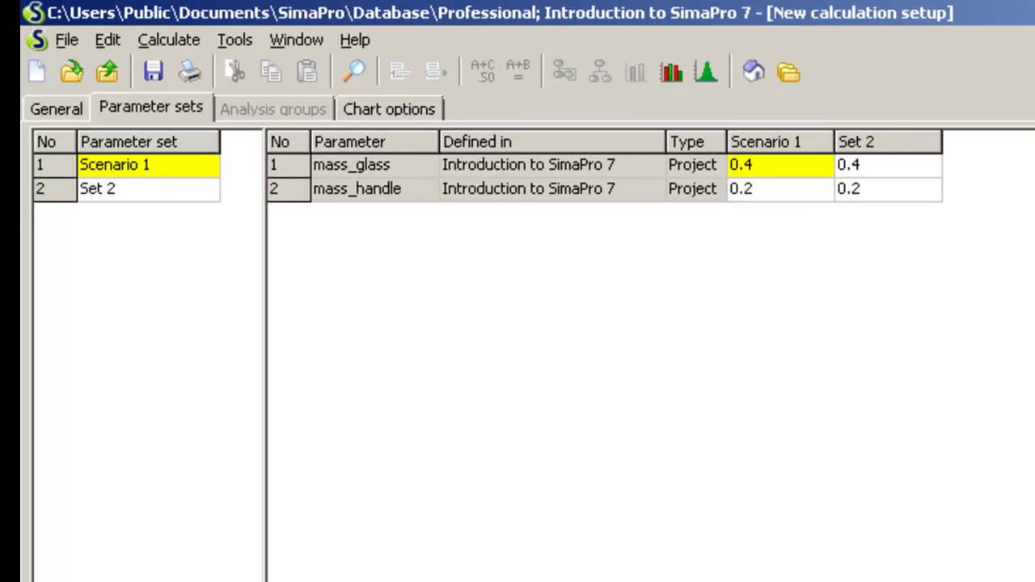
pyautogui.click(115, 189)
pyautogui.write('Scenario 2')
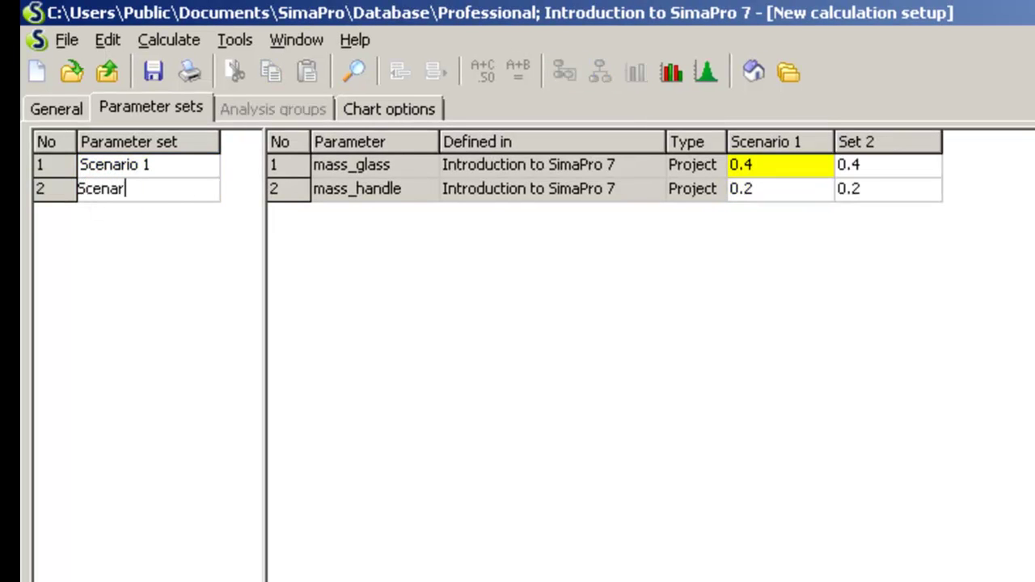
pyautogui.click(878, 164)
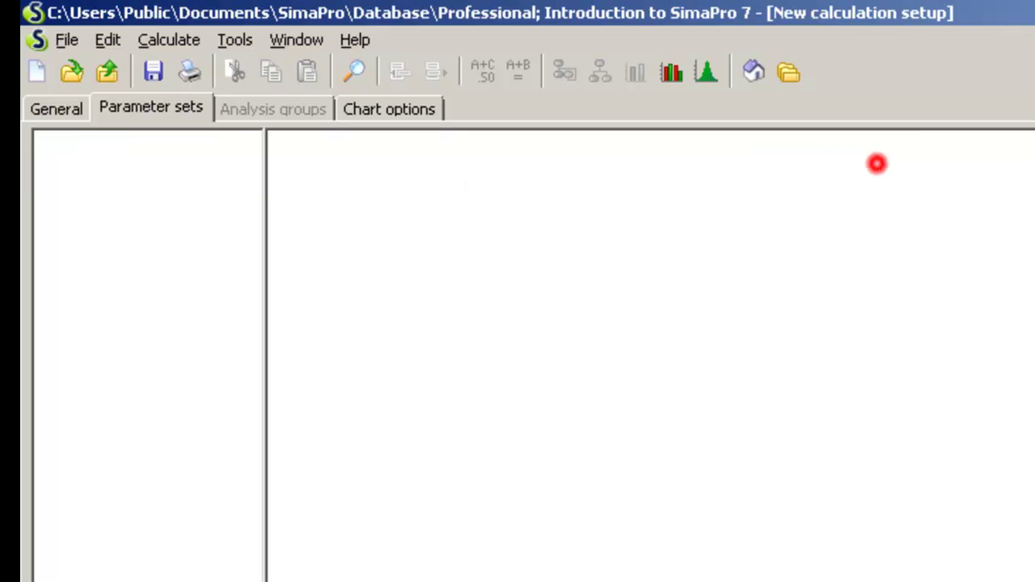
pyautogui.write('0.5')
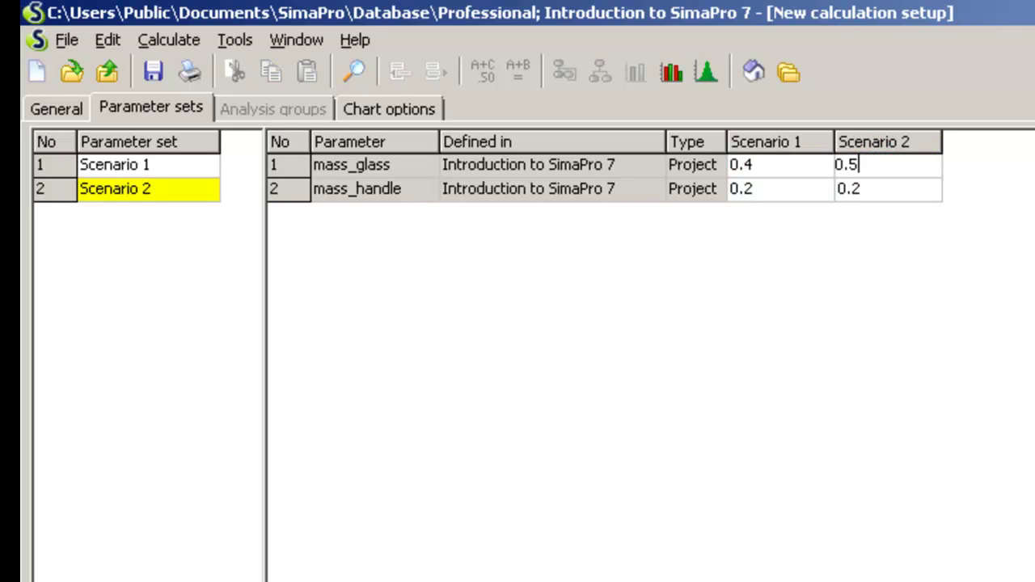
pyautogui.click(899, 188)
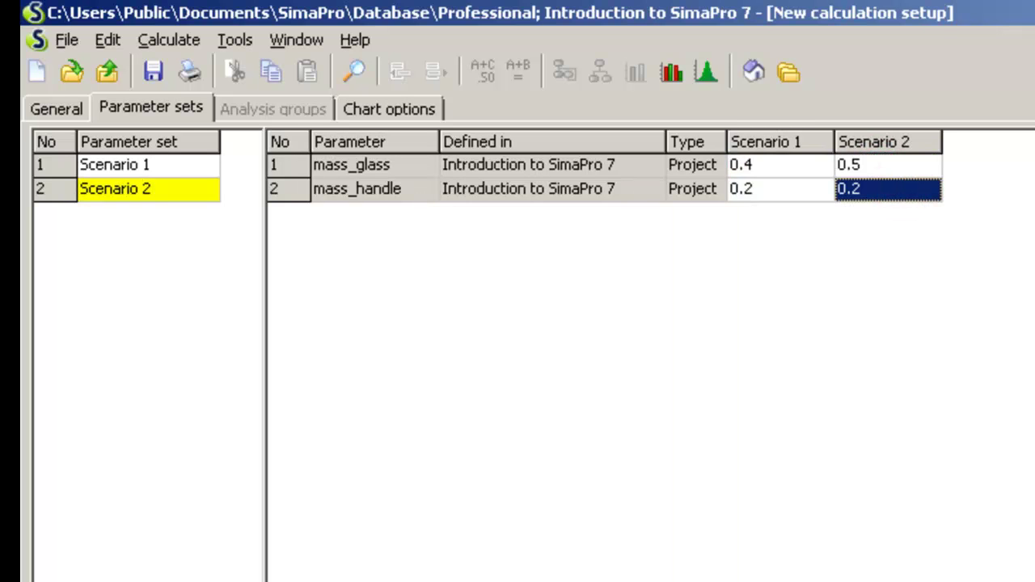
pyautogui.write('0.3')
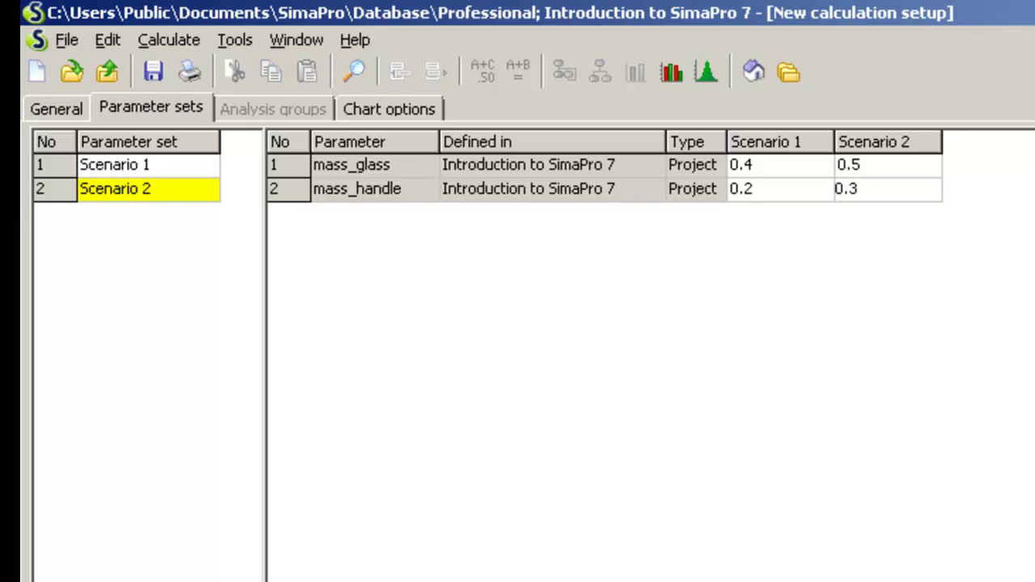
pyautogui.press('Return')
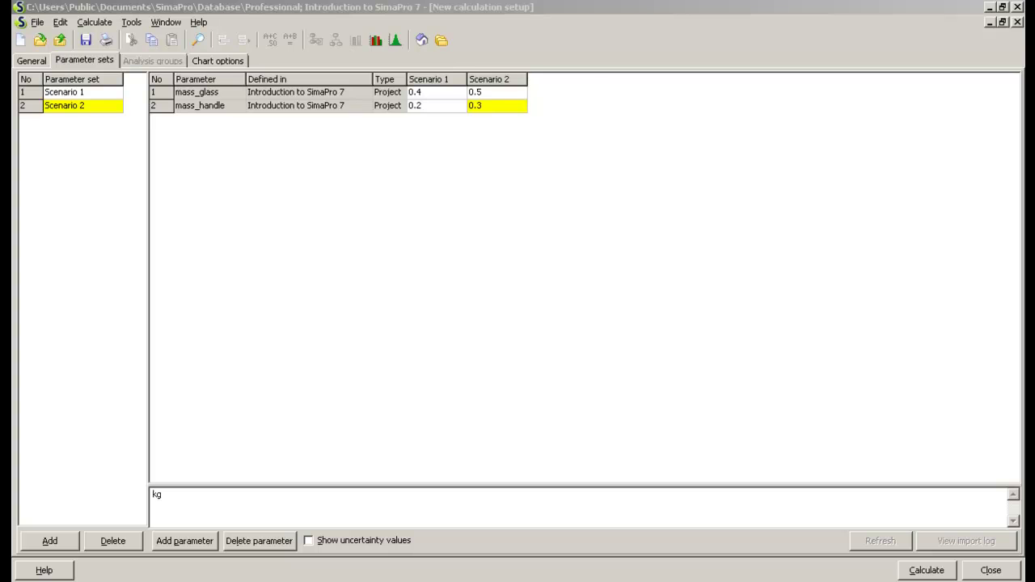
# Calculate the setup, saving changes when prompted, to get the Scenario 1 vs Scenario 2 single-score chart
pyautogui.click(925, 570)
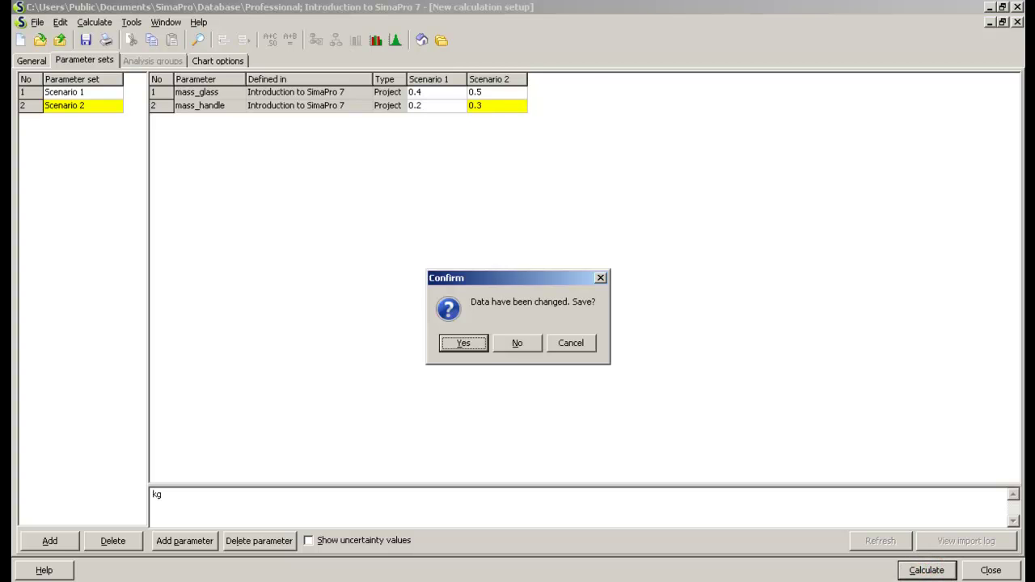
pyautogui.click(474, 340)
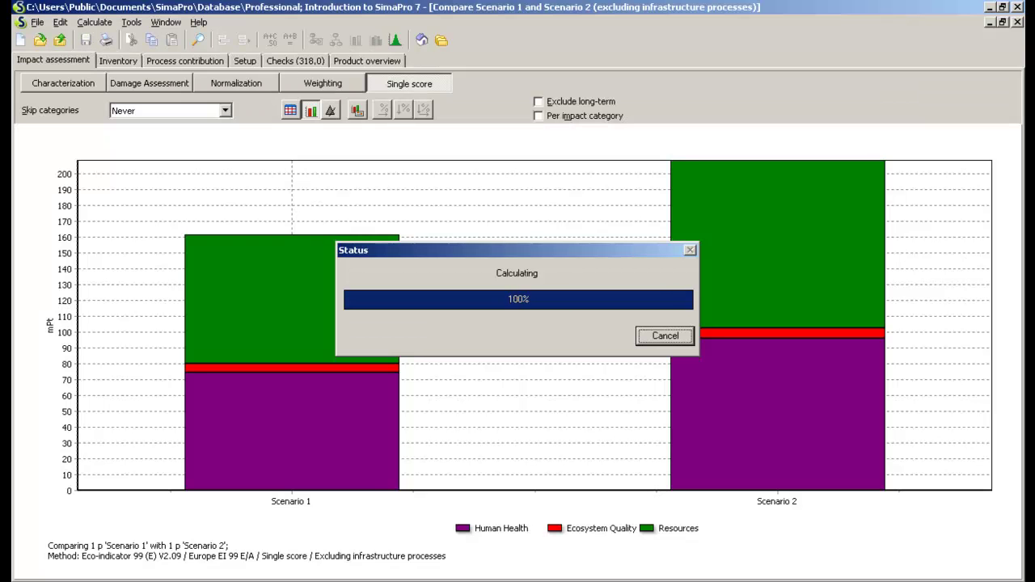